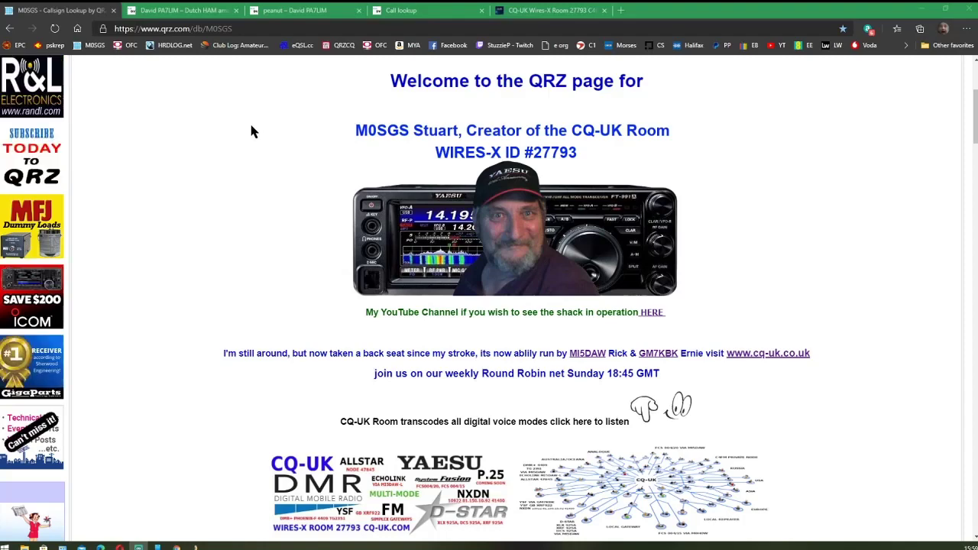
- Switch to the browser tab showing the PA7LIM website
left_click(186, 10)
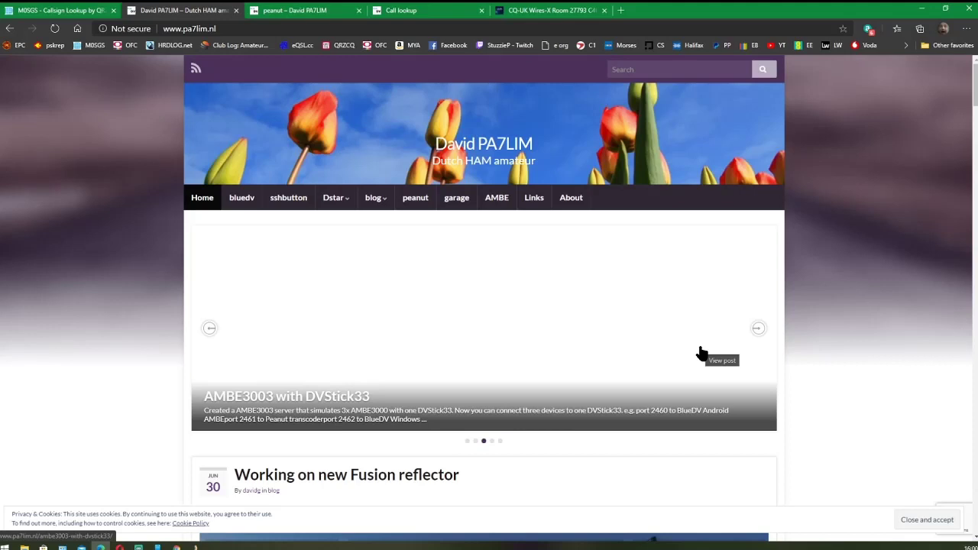
- Open the peanut page and scroll down to its Software section with Android and Windows links
left_click(415, 200)
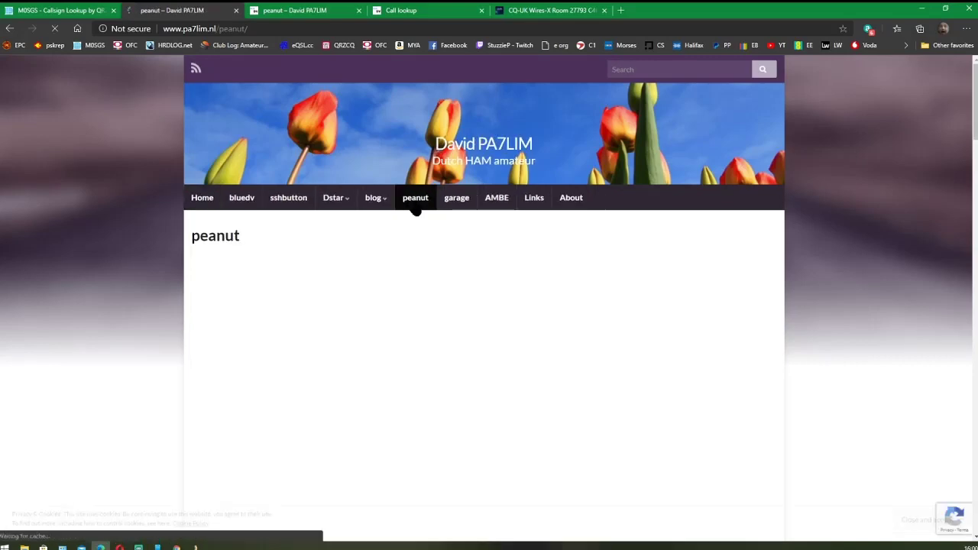
scroll(564, 218, "down", 5)
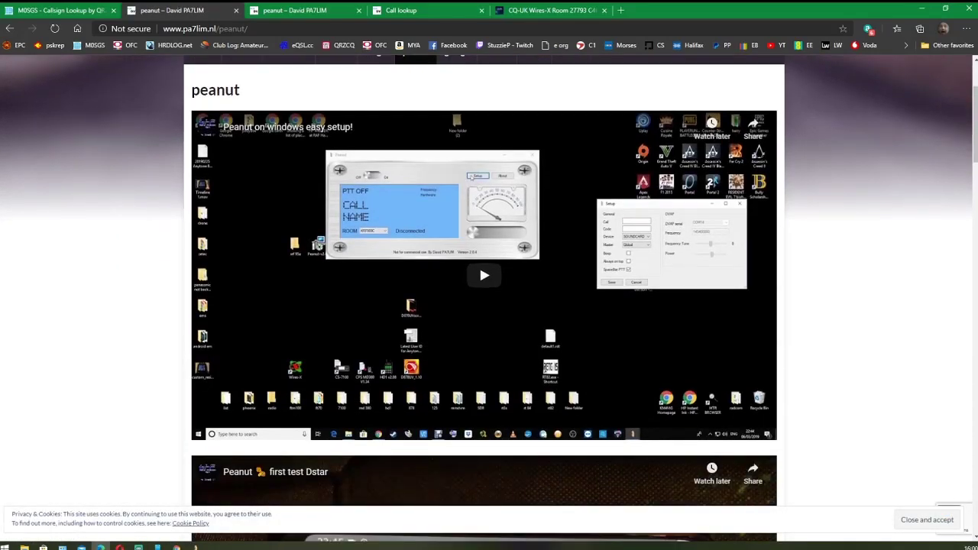
scroll(583, 216, "up", 3)
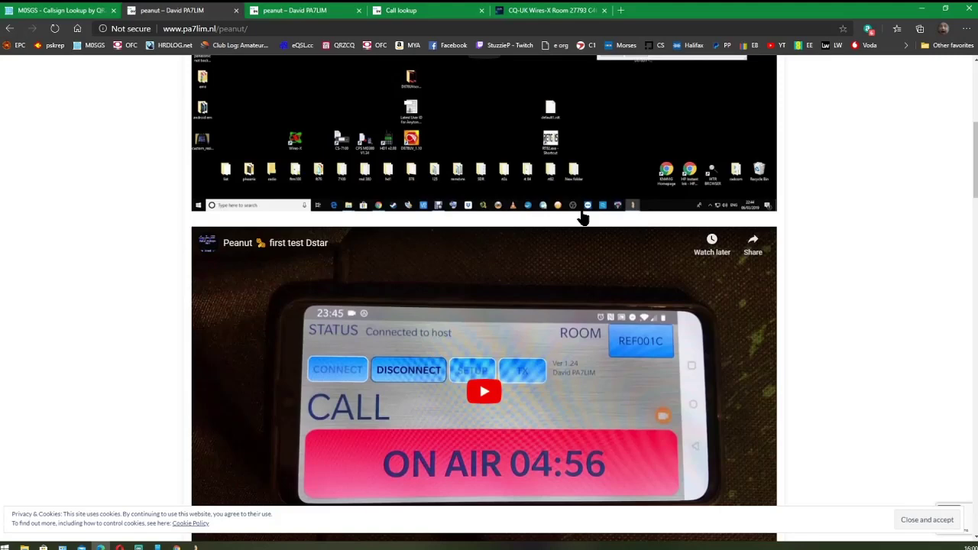
scroll(583, 219, "down", 4)
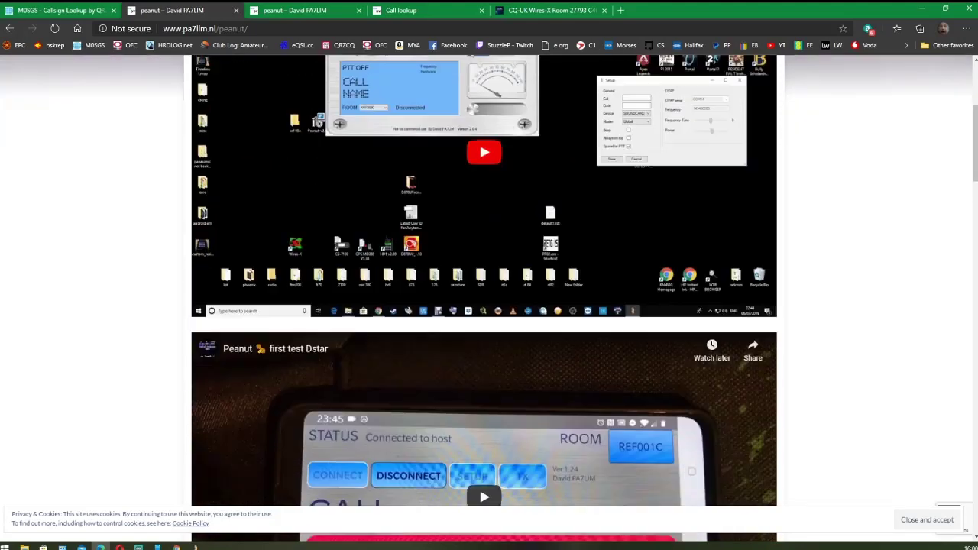
scroll(581, 219, "down", 5)
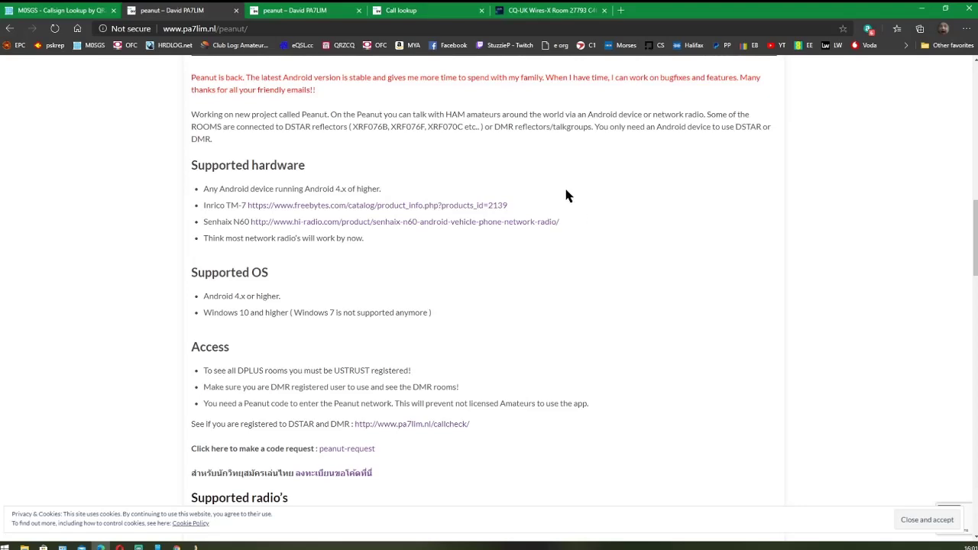
scroll(562, 191, "down", 3)
scroll(561, 187, "down", 3)
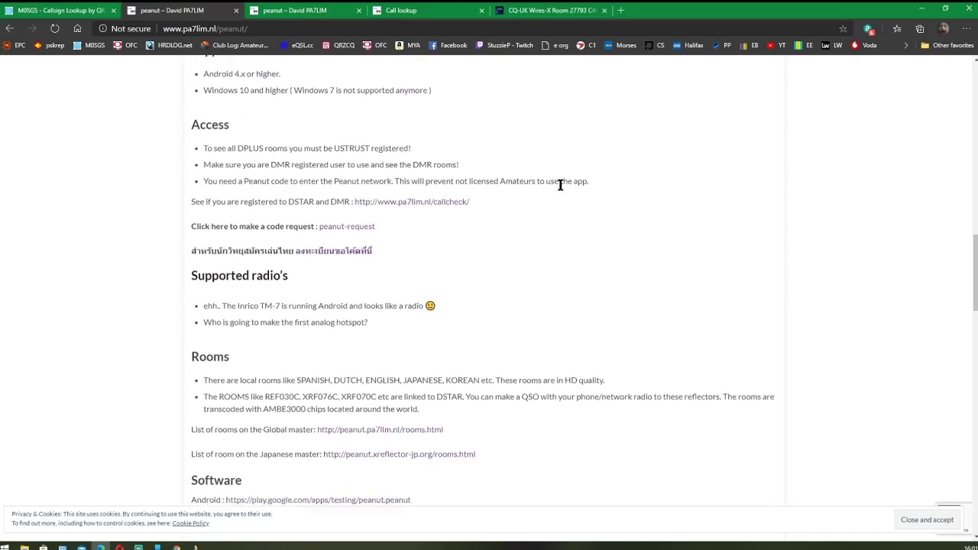
scroll(562, 191, "down", 1)
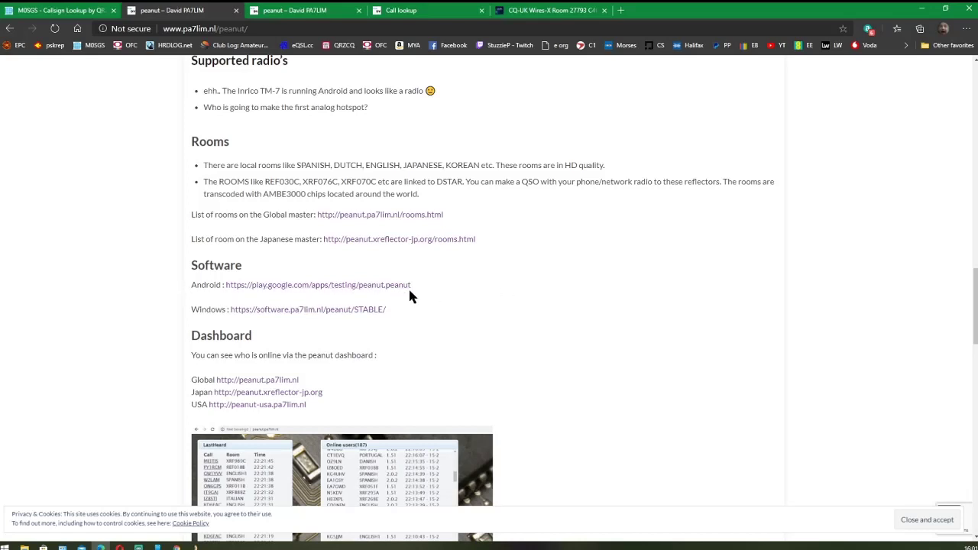
- Download Peanut-v2.2.7.msi.zip from the Windows STABLE folder and open the download's options
left_click(337, 311)
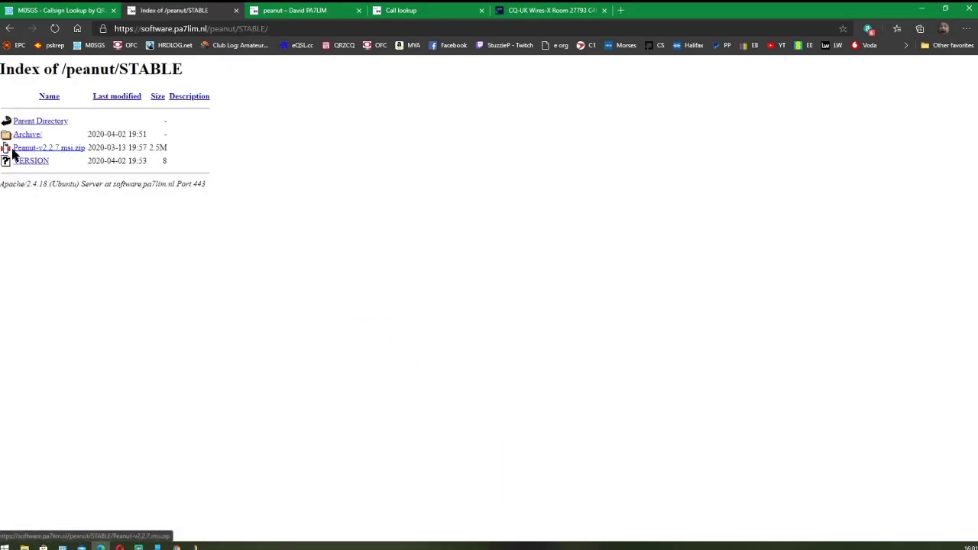
left_click(61, 150)
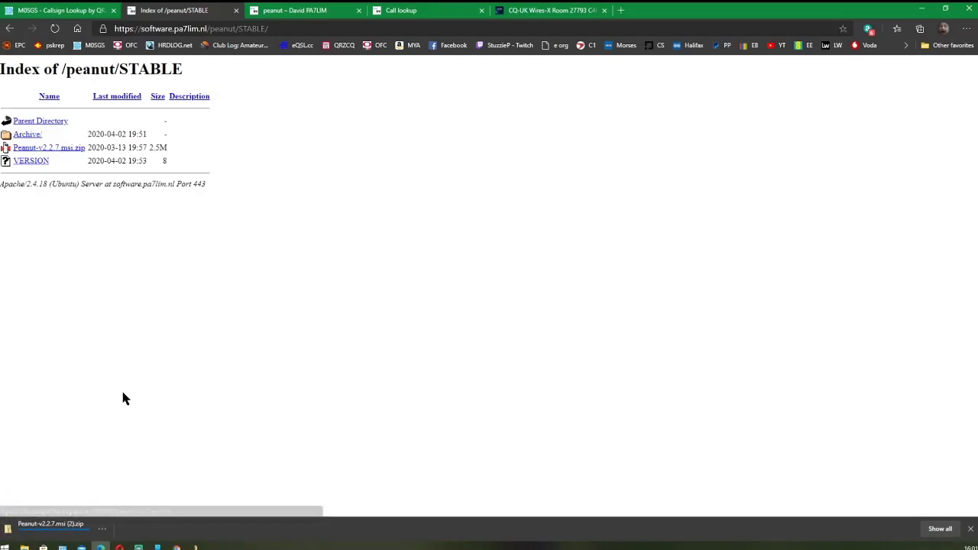
left_click(101, 530)
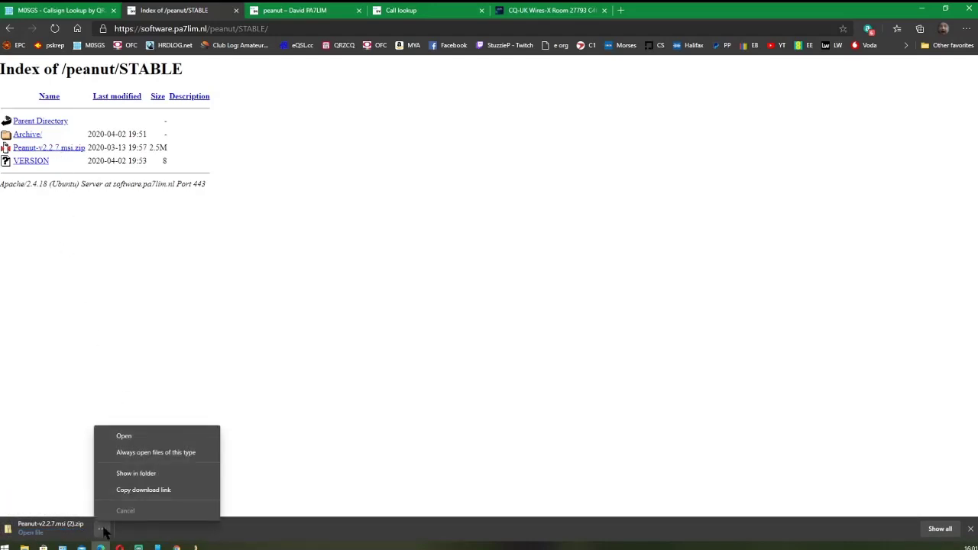
- Extract the downloaded Peanut zip into the suggested 'Peanut-v2.2.7.msi (2)' folder
left_click(145, 473)
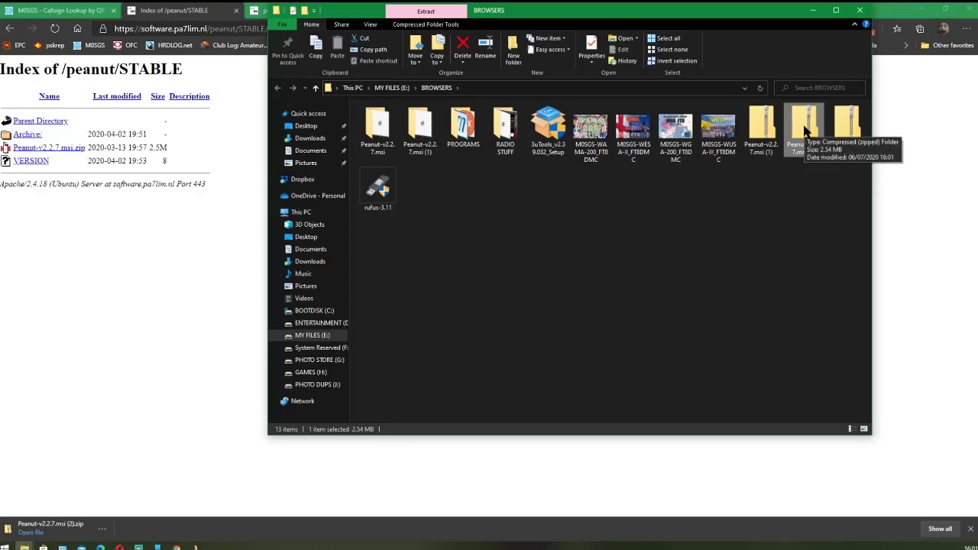
right_click(803, 130)
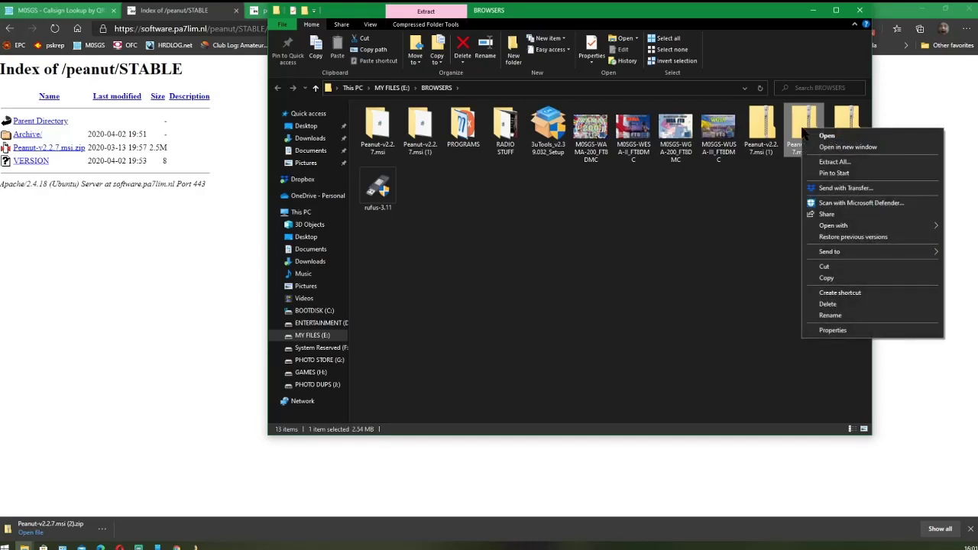
left_click(835, 162)
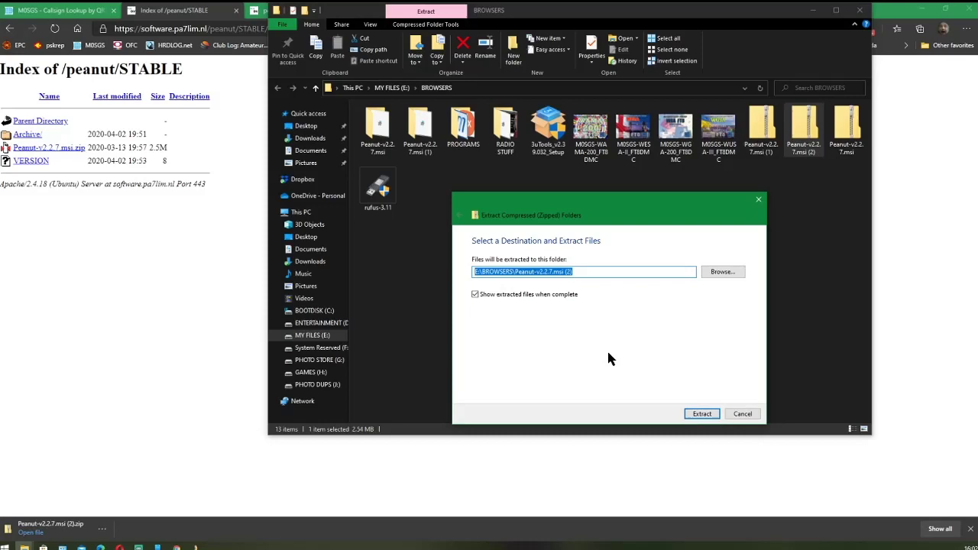
left_click(701, 414)
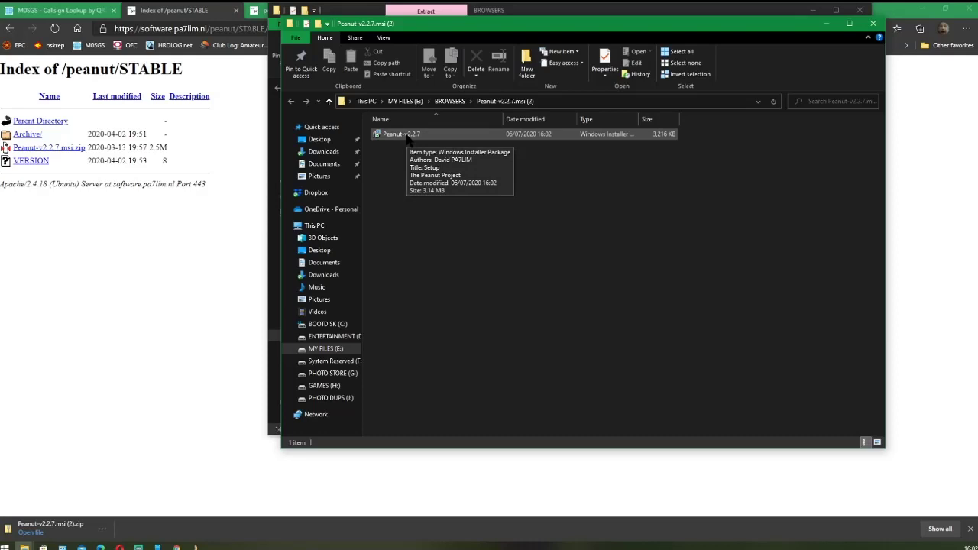
- Run the Peanut-v2.2.7 installer past the blocked-app warning, then cancel the repair/remove wizard
double_click(419, 137)
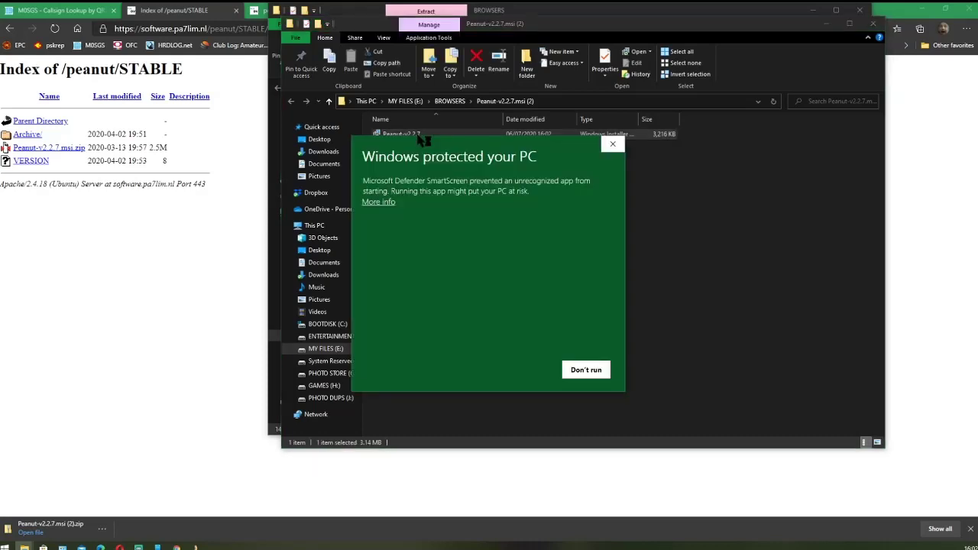
left_click(374, 202)
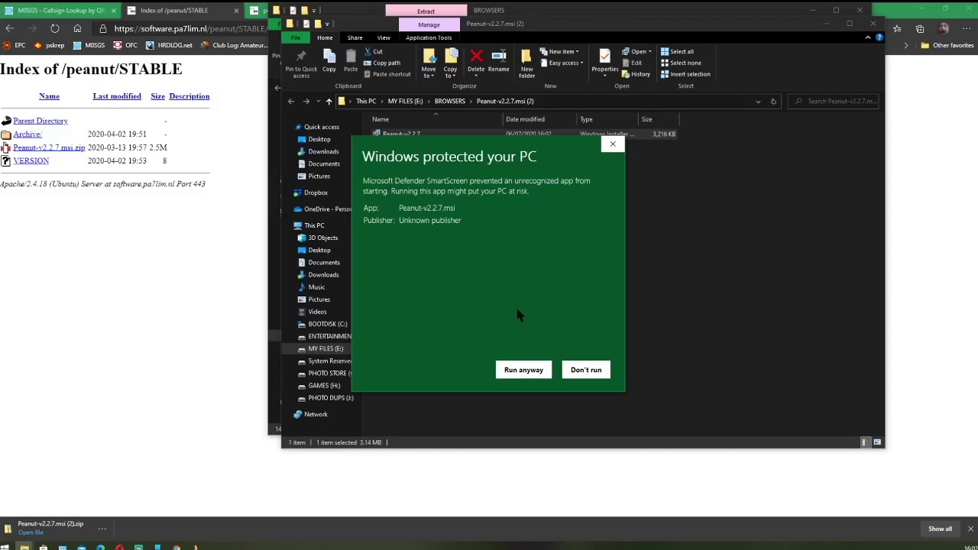
left_click(522, 370)
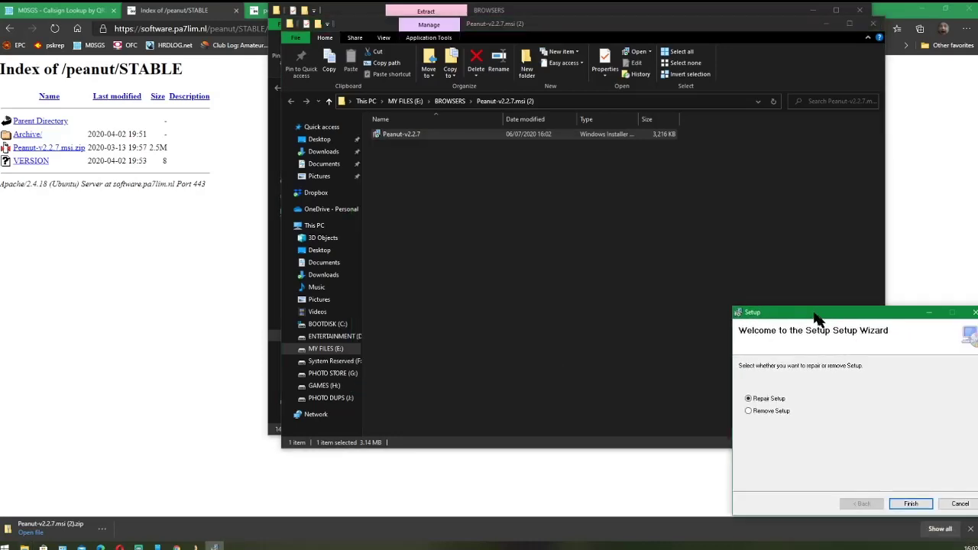
left_click_drag(816, 312, 508, 199)
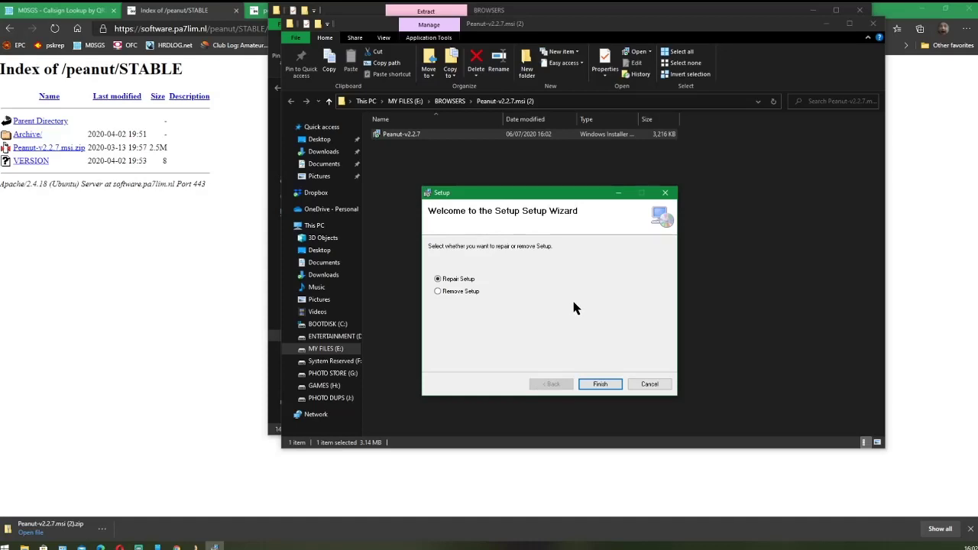
left_click(649, 386)
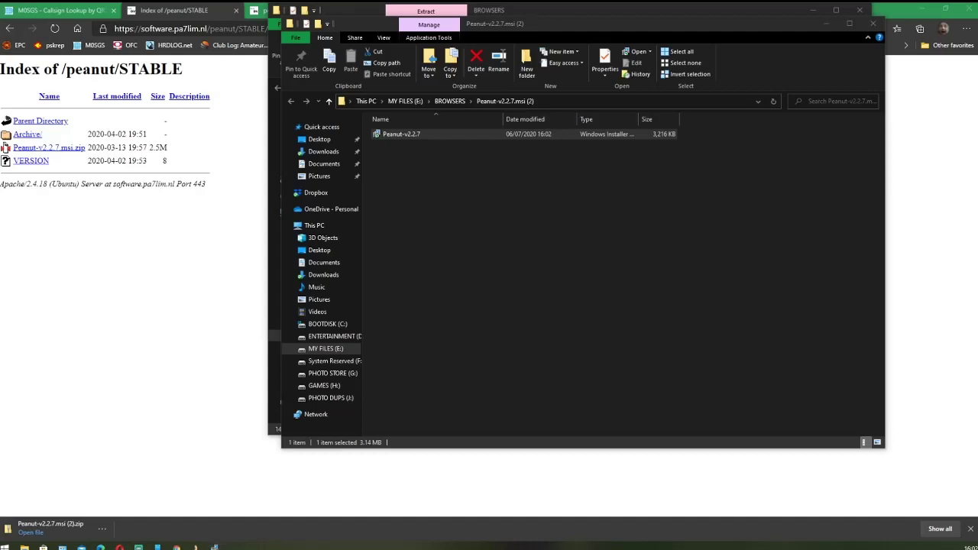
- Close both File Explorer windows and minimize Edge to reveal the Peanut app
left_click(872, 23)
left_click(861, 11)
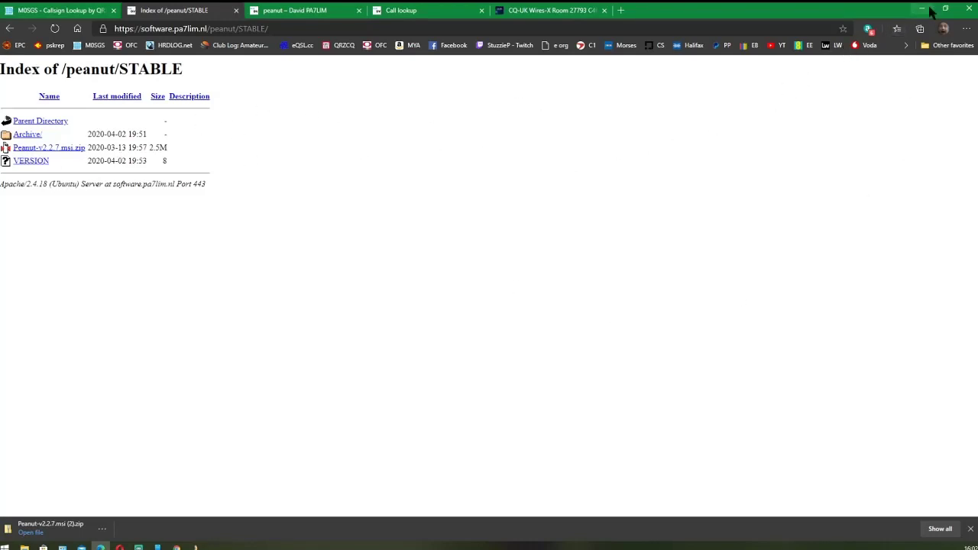
left_click(922, 8)
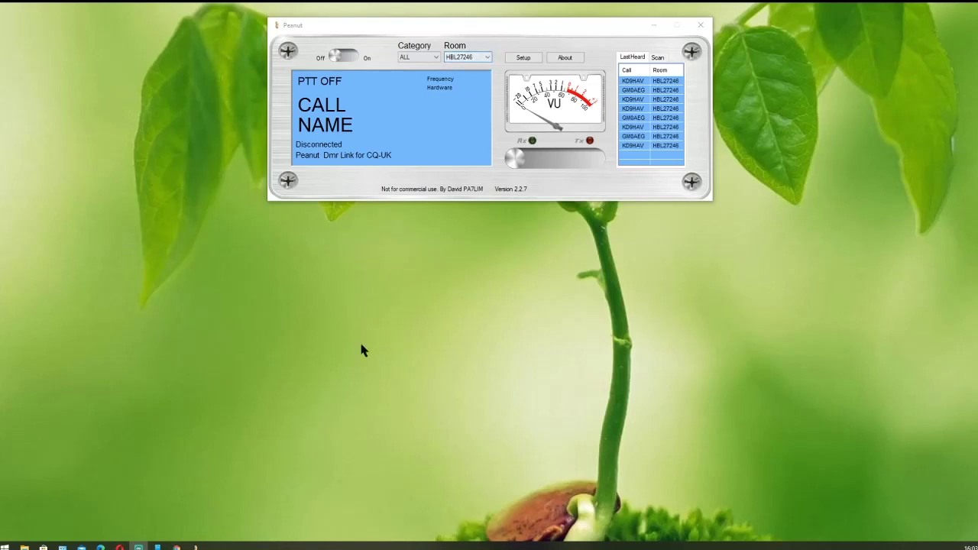
mouse_move(177, 546)
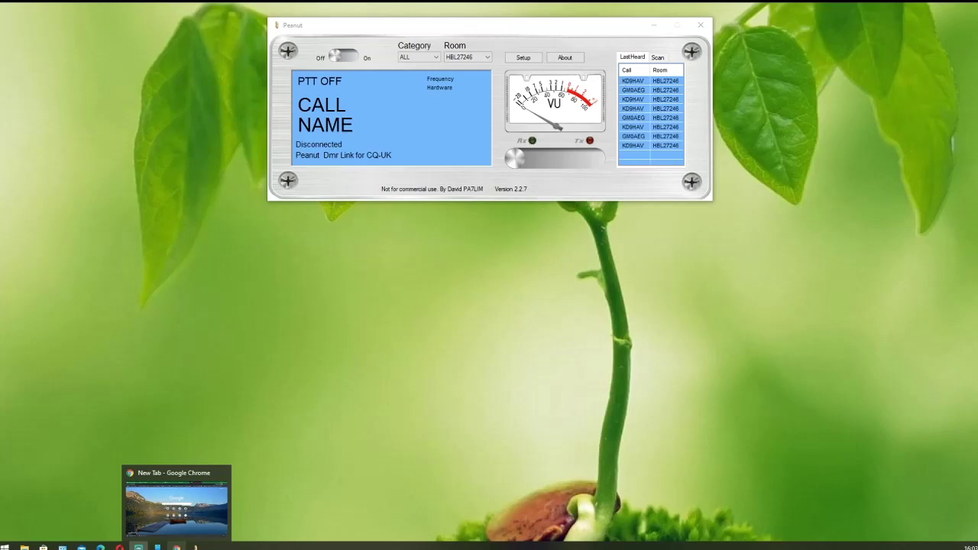
- Restore Edge, go back to the PA7LIM peanut page, and scroll to its Access section
left_click(100, 548)
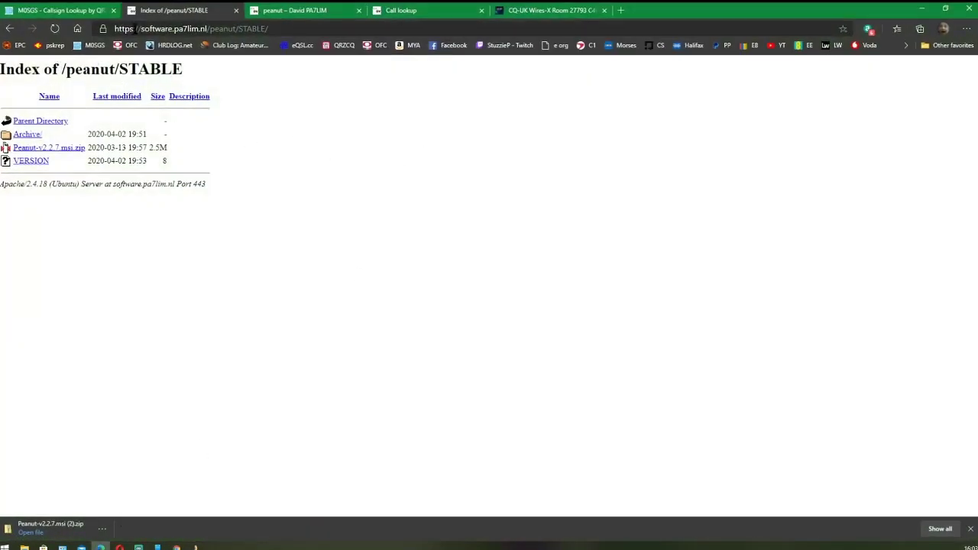
left_click(10, 29)
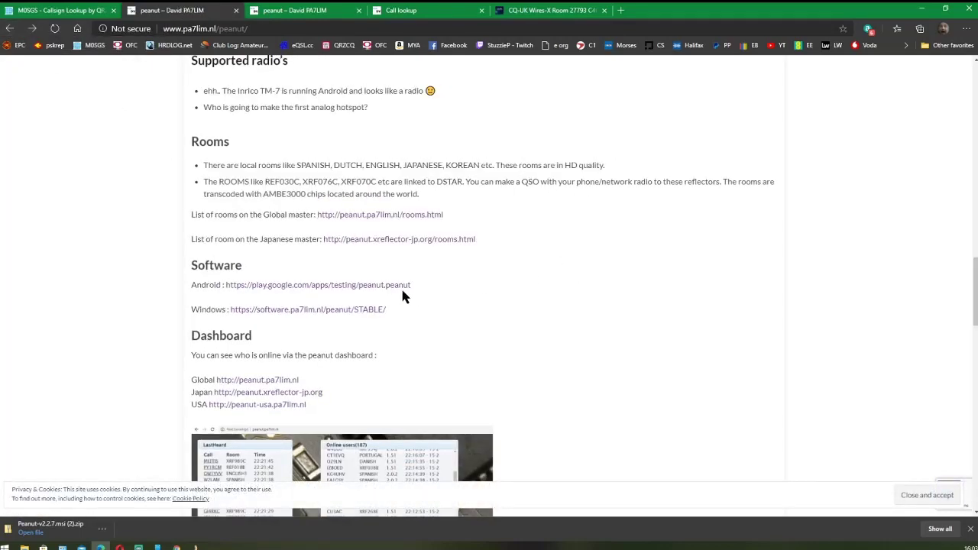
scroll(497, 225, "up", 4)
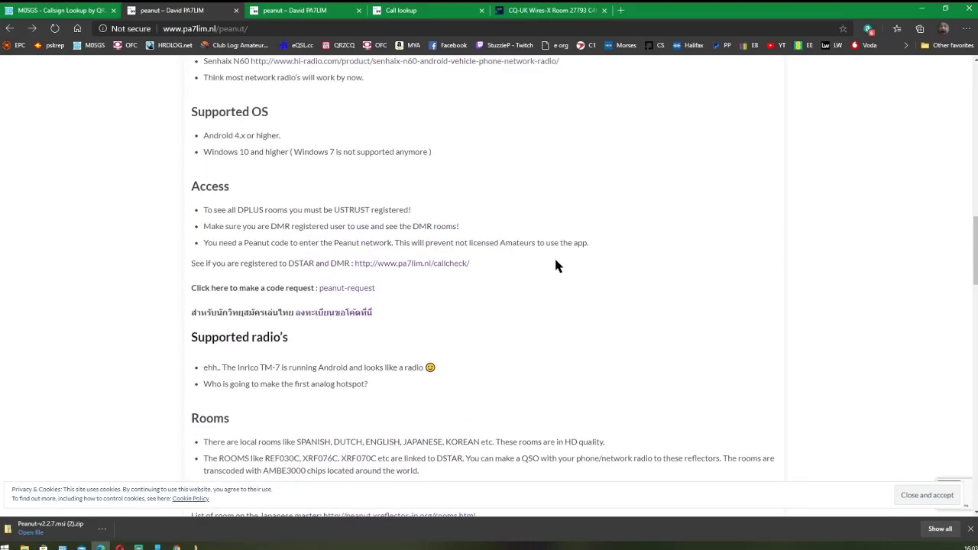
scroll(528, 214, "up", 2)
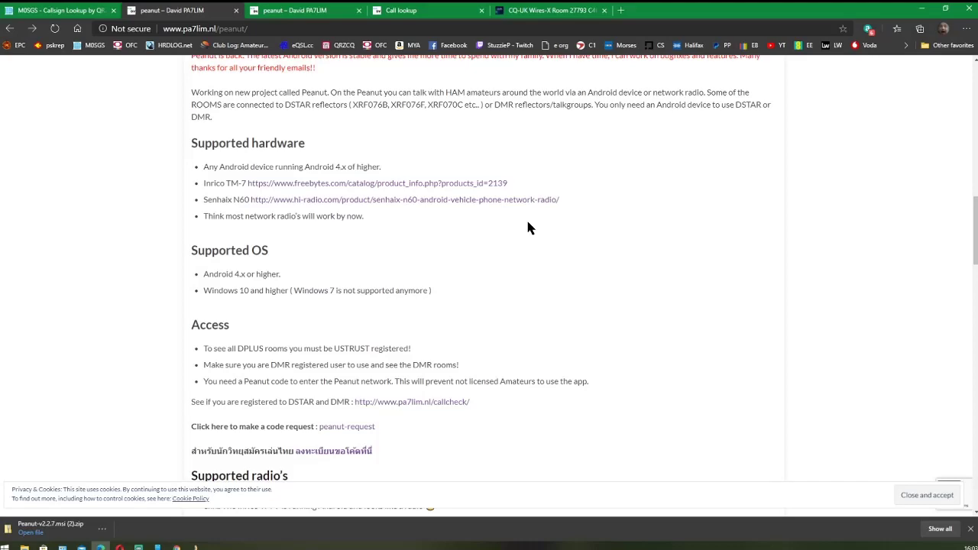
scroll(527, 227, "up", 1)
scroll(528, 228, "down", 1)
scroll(527, 228, "down", 1)
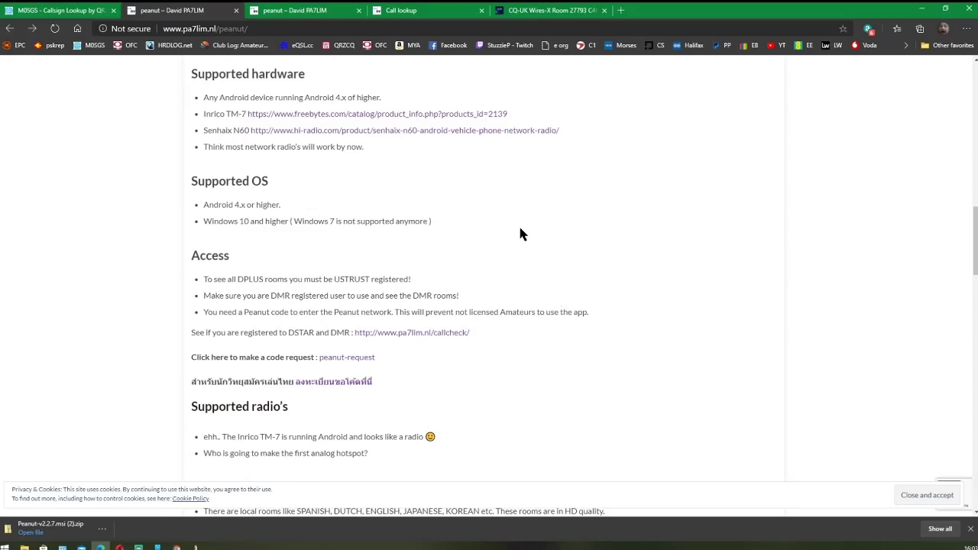
scroll(547, 228, "down", 3)
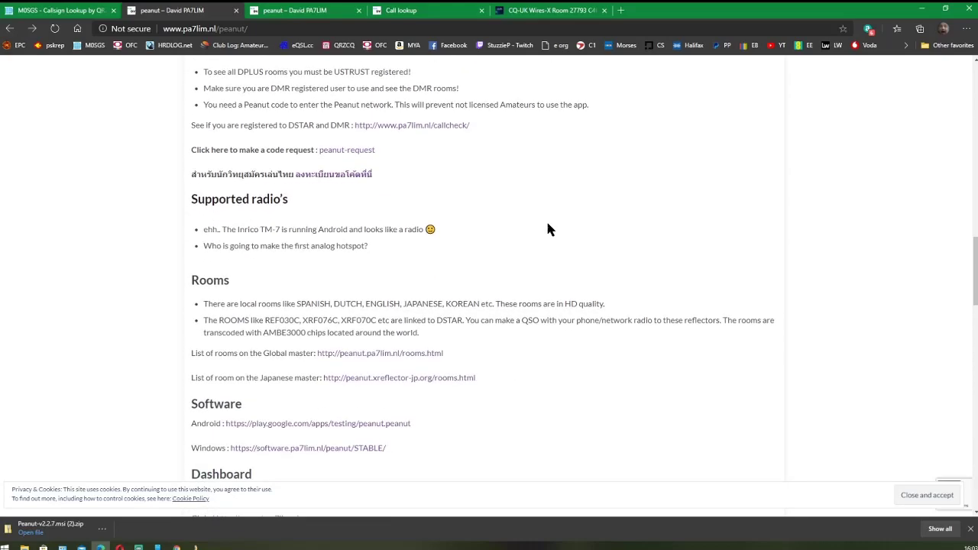
scroll(547, 228, "down", 2)
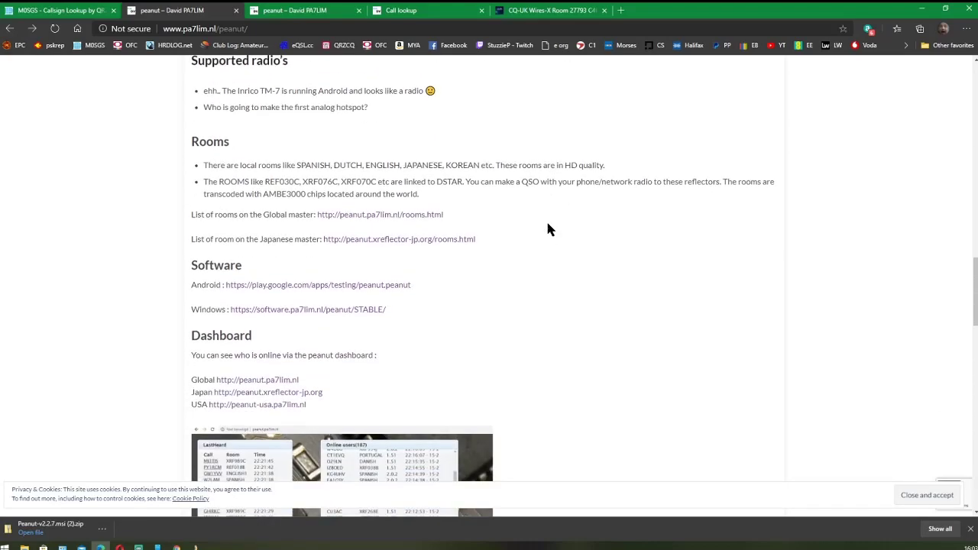
scroll(548, 228, "up", 10)
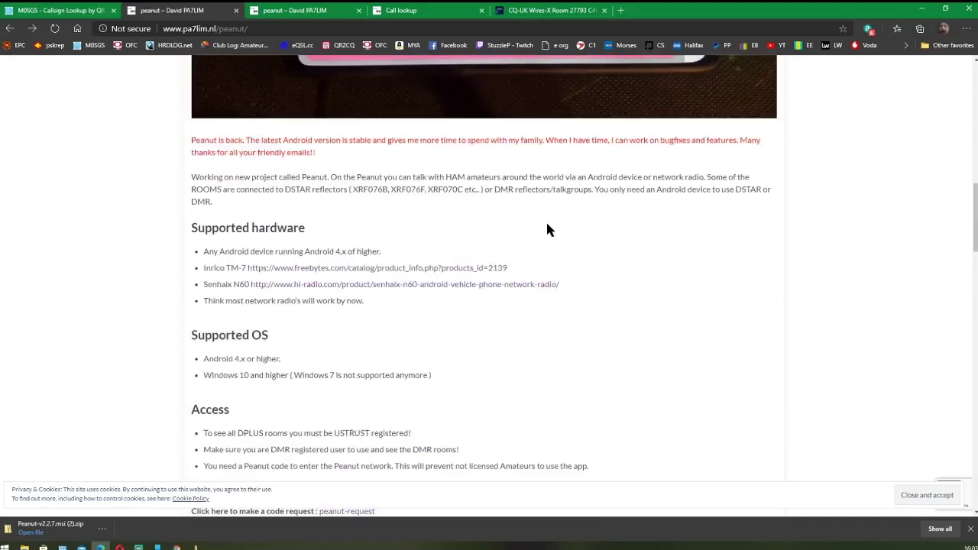
scroll(548, 227, "up", 2)
scroll(548, 228, "down", 5)
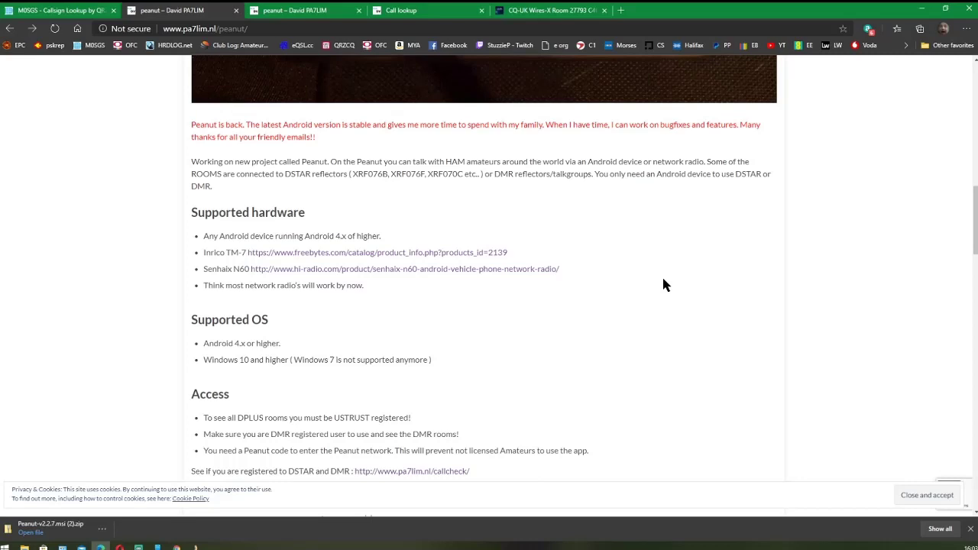
scroll(604, 285, "down", 2)
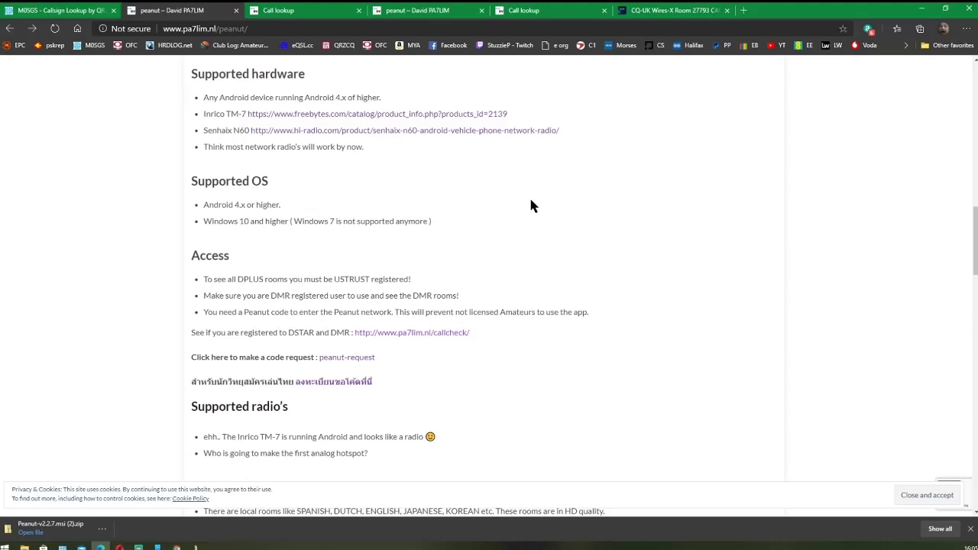
- Scroll down and follow the peanut-request link to the register.peanut.network registration form
scroll(531, 208, "down", 3)
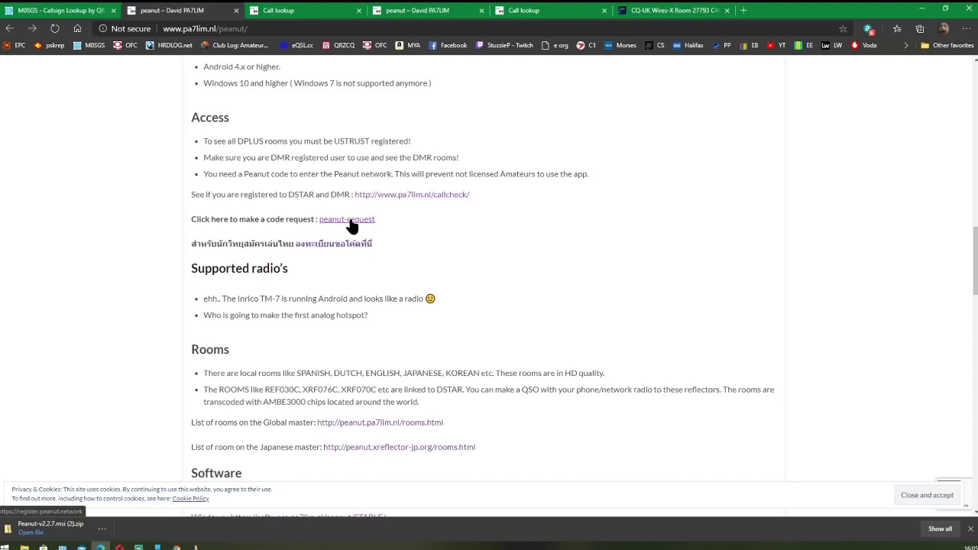
left_click(349, 220)
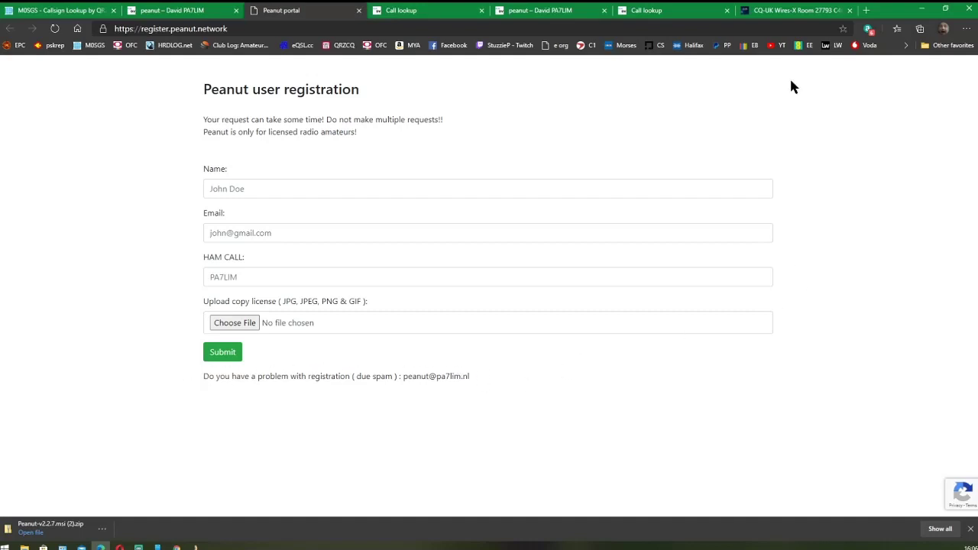
- Minimize Edge, open Peanut's Setup dialog below the main window, and focus the Code field
left_click(924, 7)
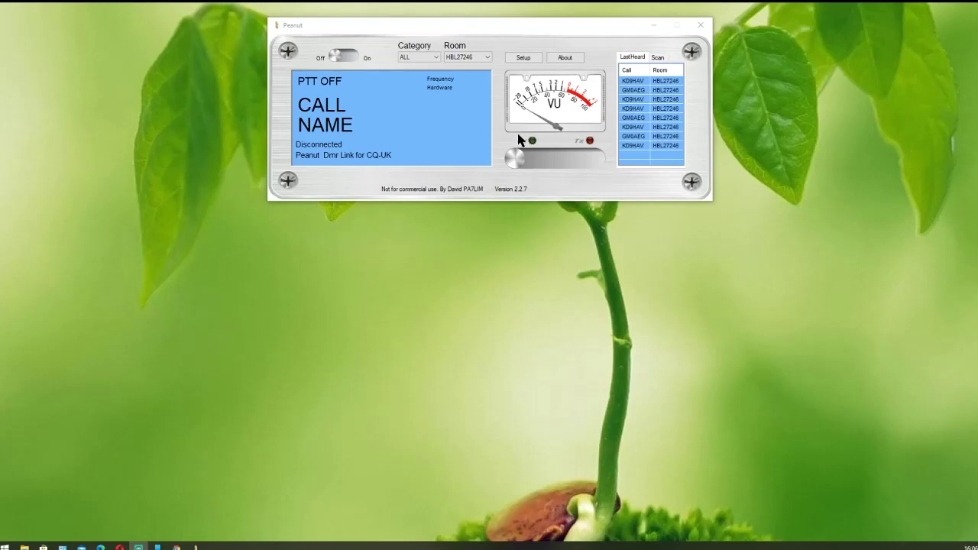
left_click(523, 59)
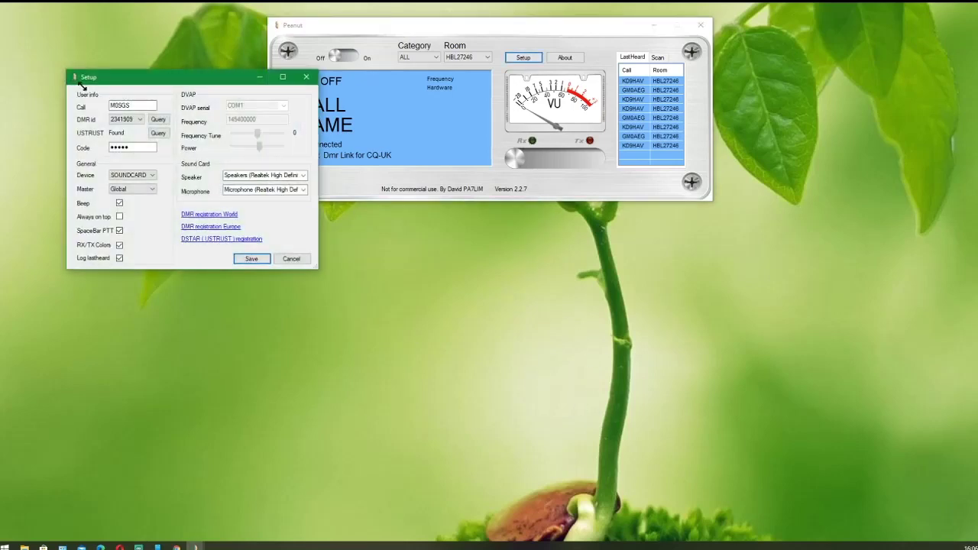
left_click_drag(127, 80, 387, 215)
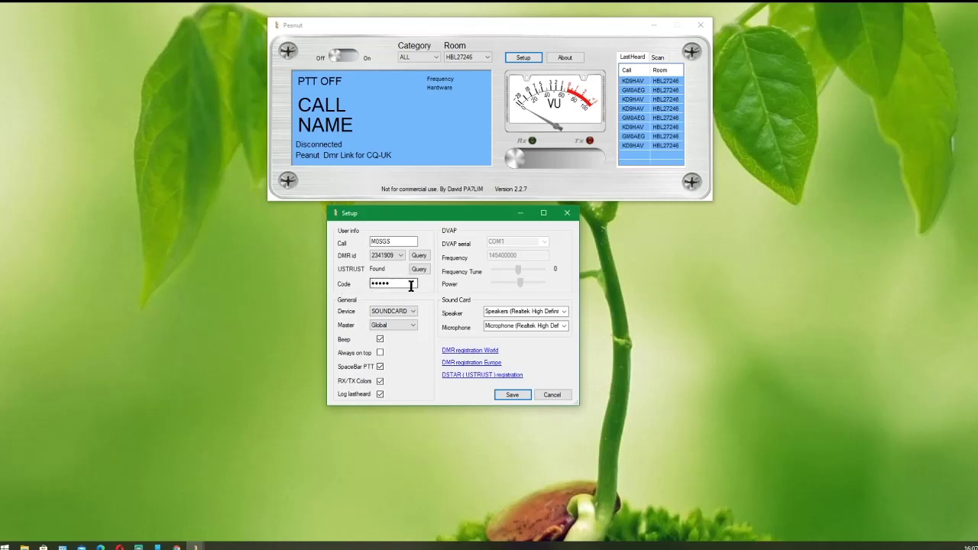
left_click(382, 284)
- Check the device type list and keep Realtek High Definition speakers as the audio output
left_click(413, 309)
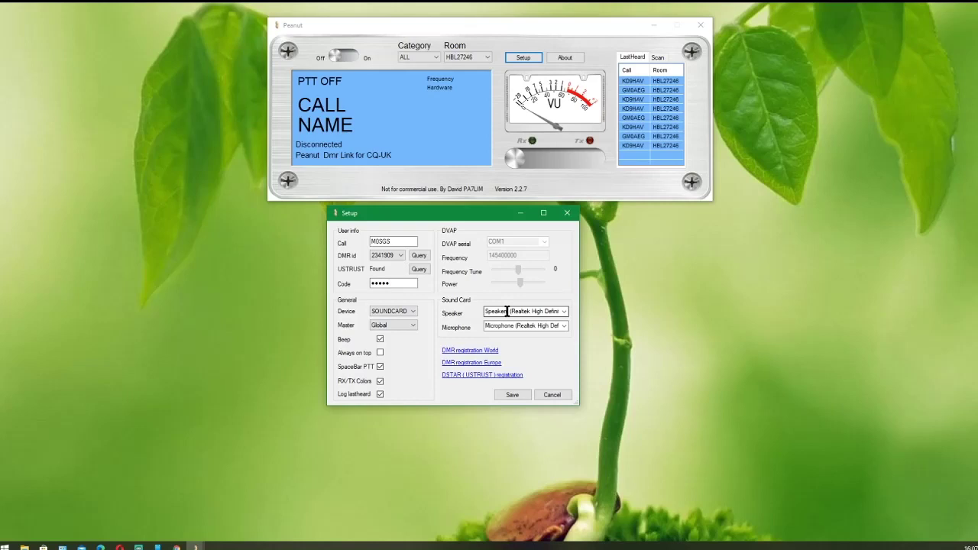
left_click(563, 315)
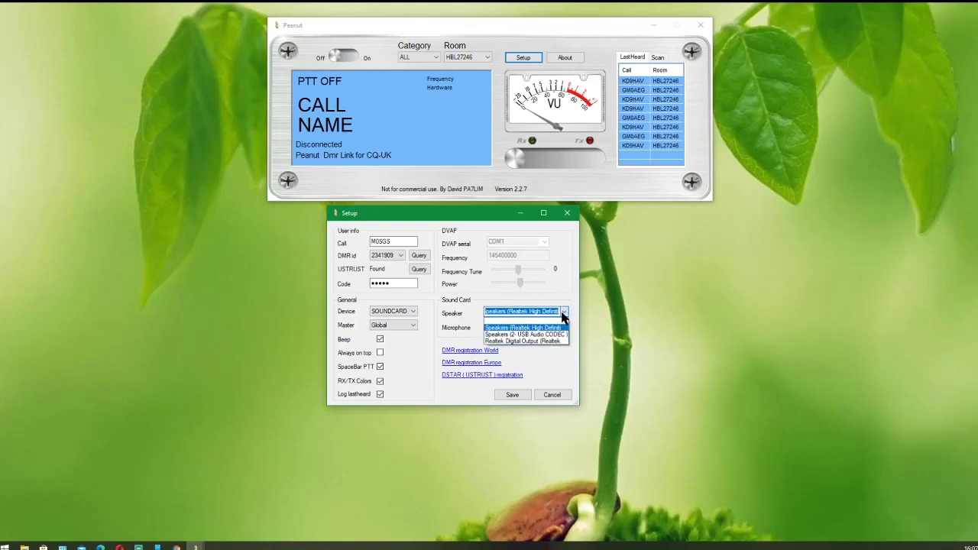
left_click(550, 328)
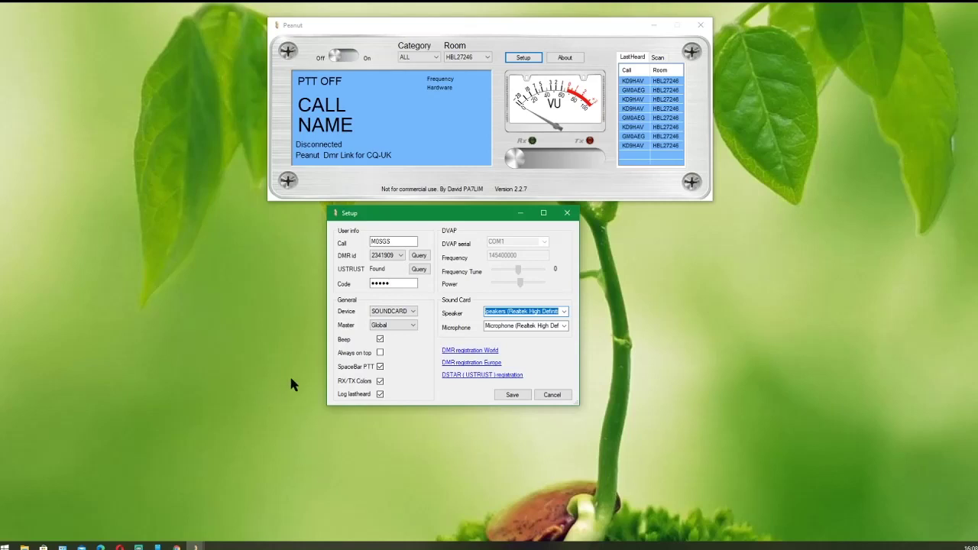
- Save the setup, then browse the Room list and close it with HBL27246 still selected
left_click(512, 395)
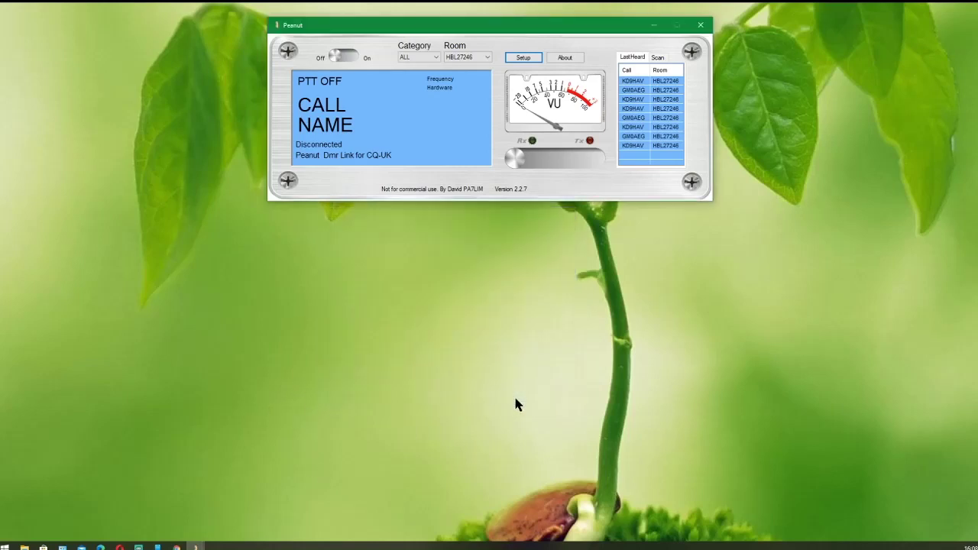
left_click(486, 58)
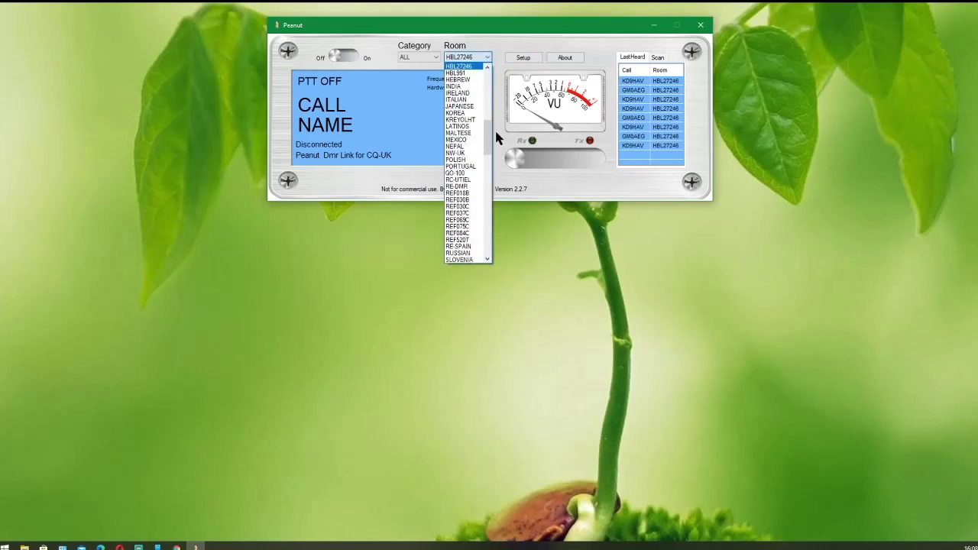
left_click_drag(494, 128, 505, 254)
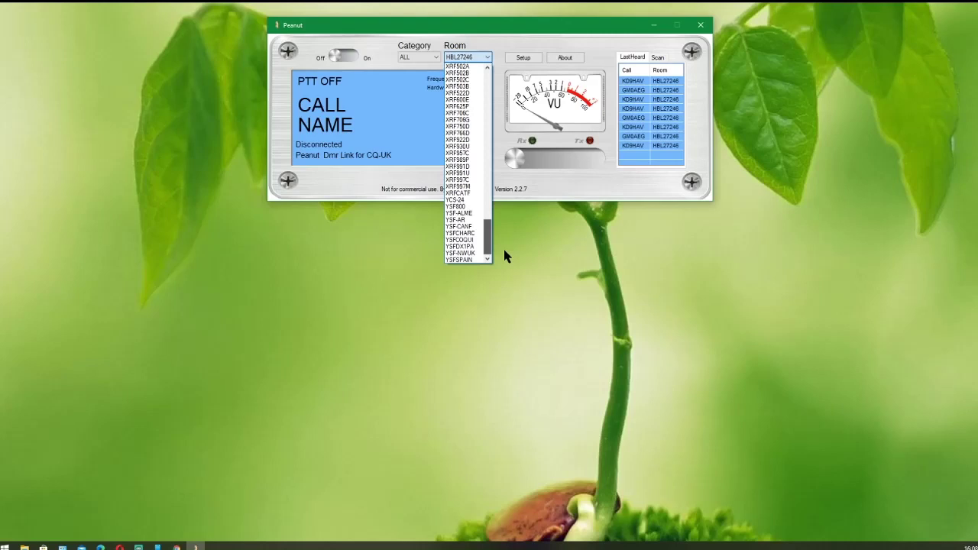
mouse_move(504, 255)
left_mouse_down()
mouse_move(497, 198)
mouse_move(491, 246)
left_mouse_up()
left_click_drag(491, 246, 477, 100)
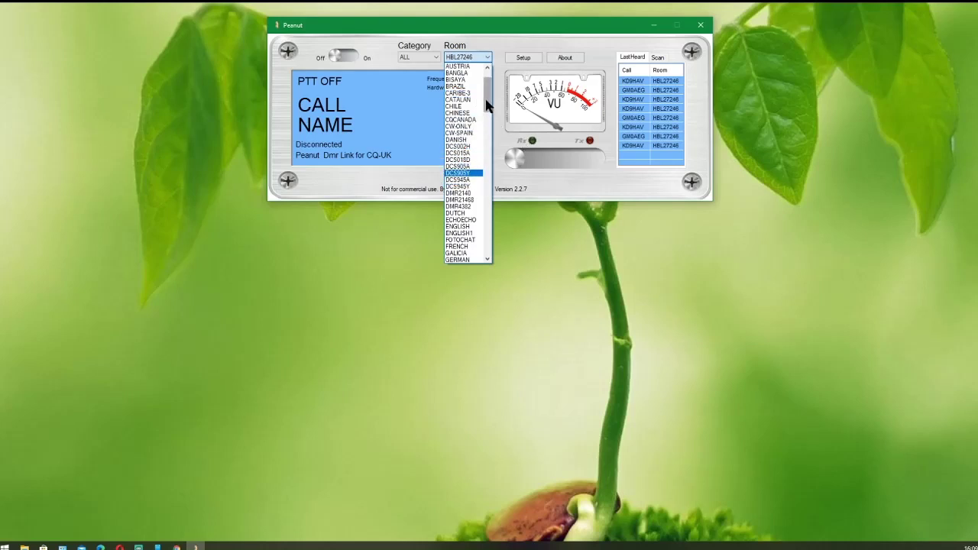
left_click_drag(486, 106, 487, 90)
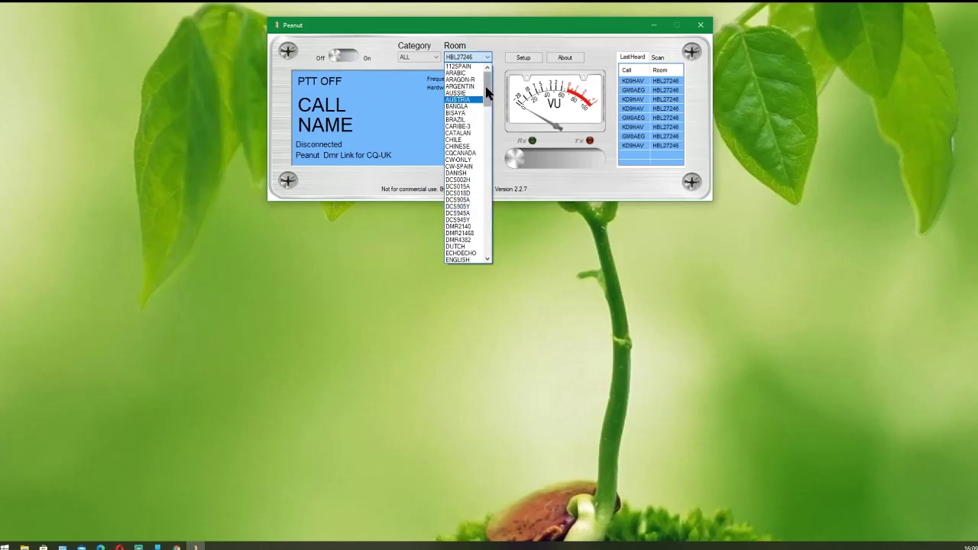
left_click_drag(486, 91, 493, 111)
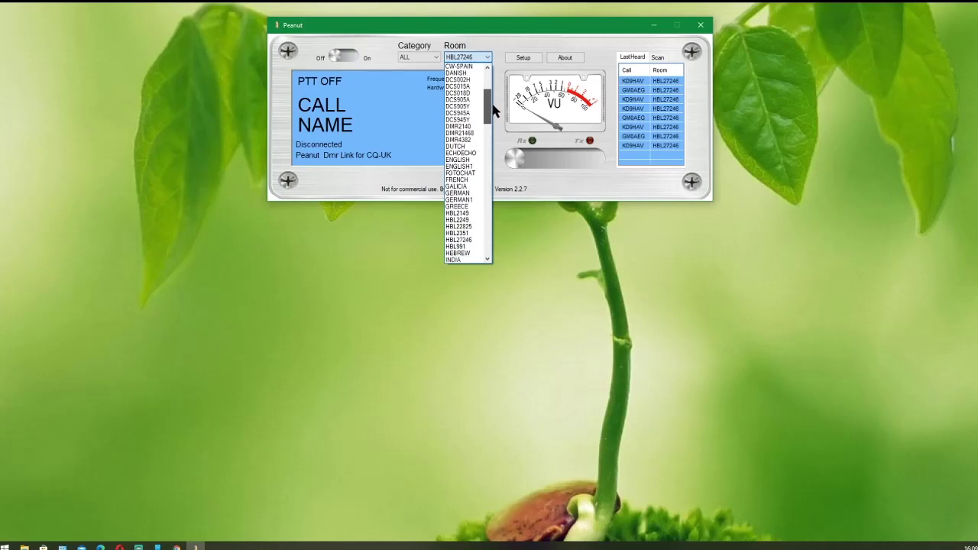
left_click_drag(493, 111, 490, 111)
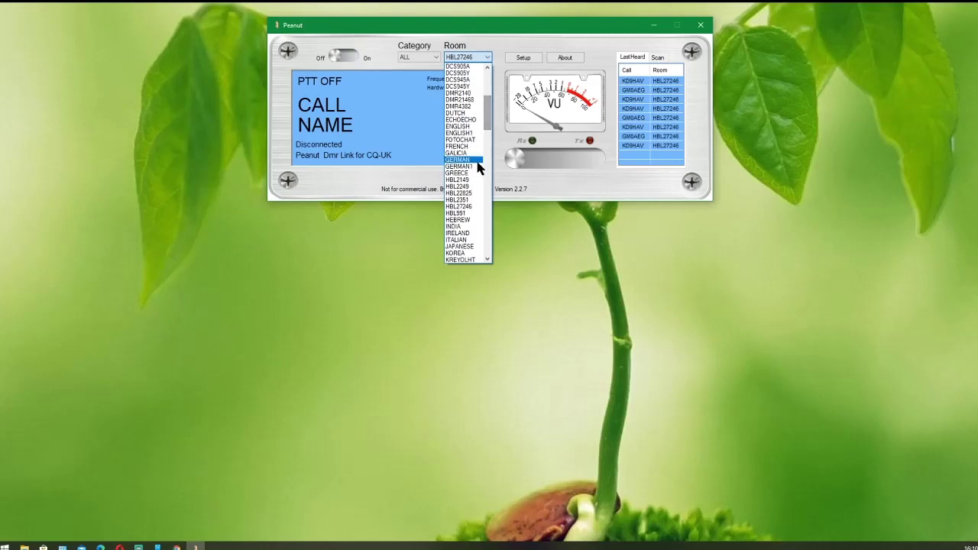
left_click(468, 208)
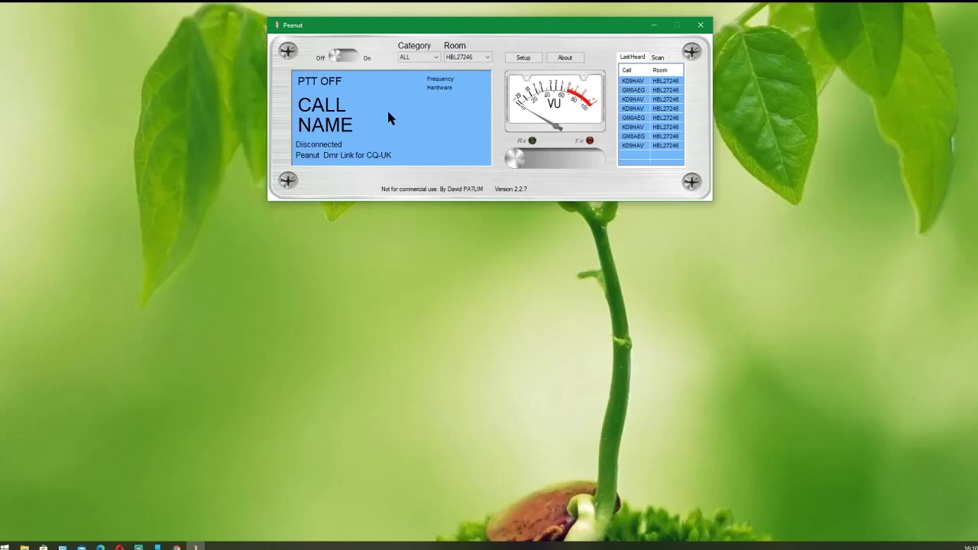
left_click(437, 61)
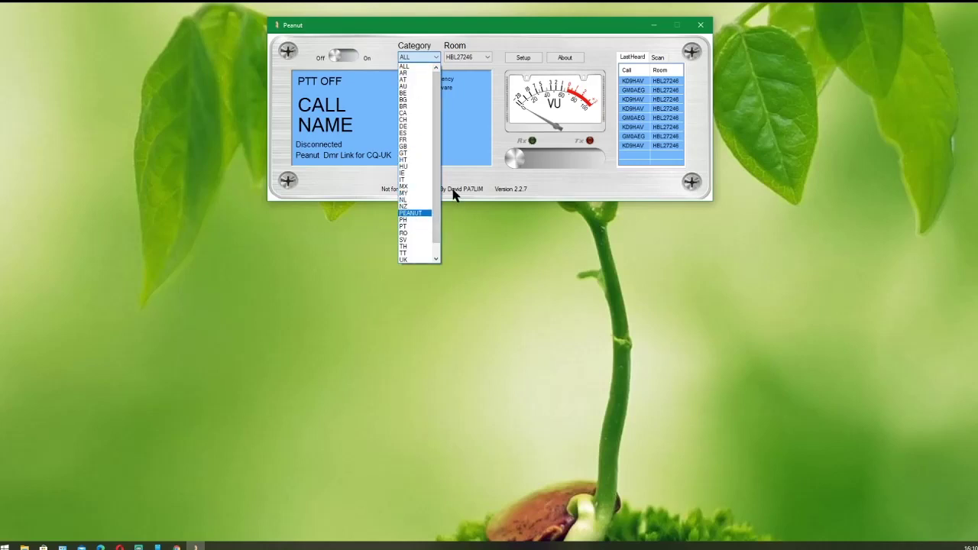
left_click_drag(435, 200, 440, 227)
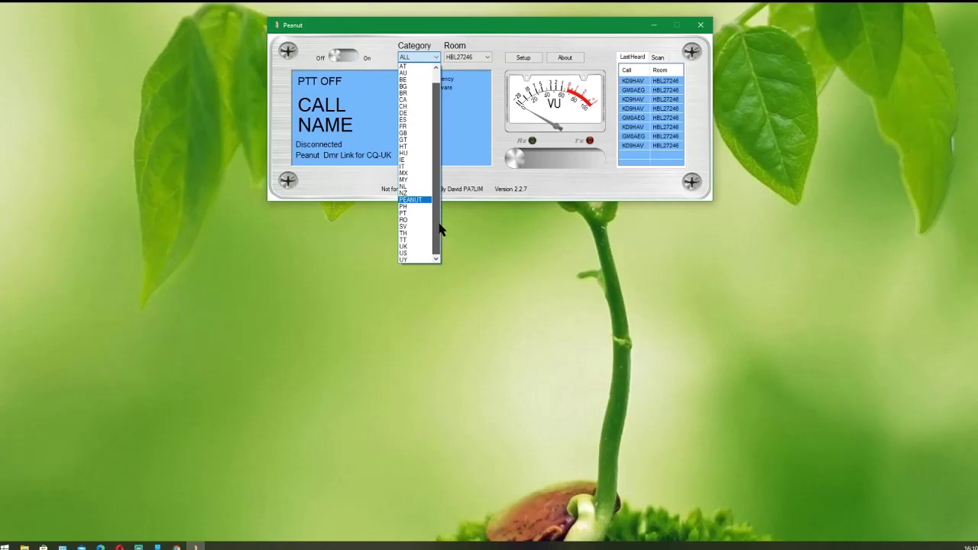
left_click(492, 46)
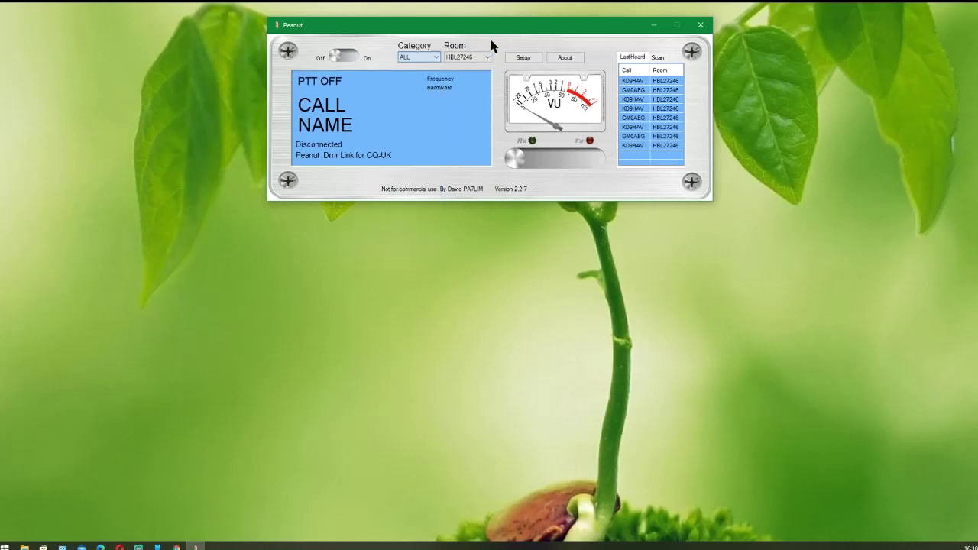
left_click(486, 56)
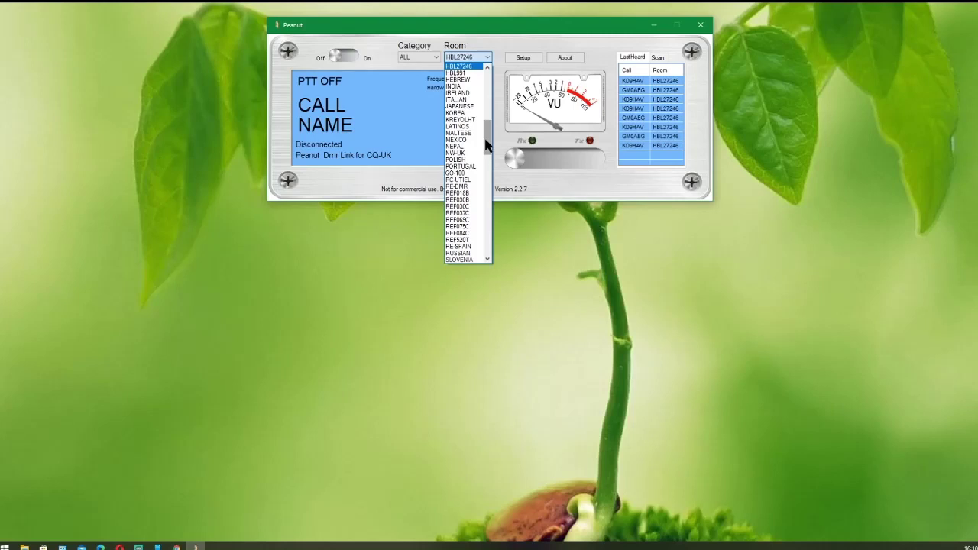
left_click_drag(486, 145, 491, 121)
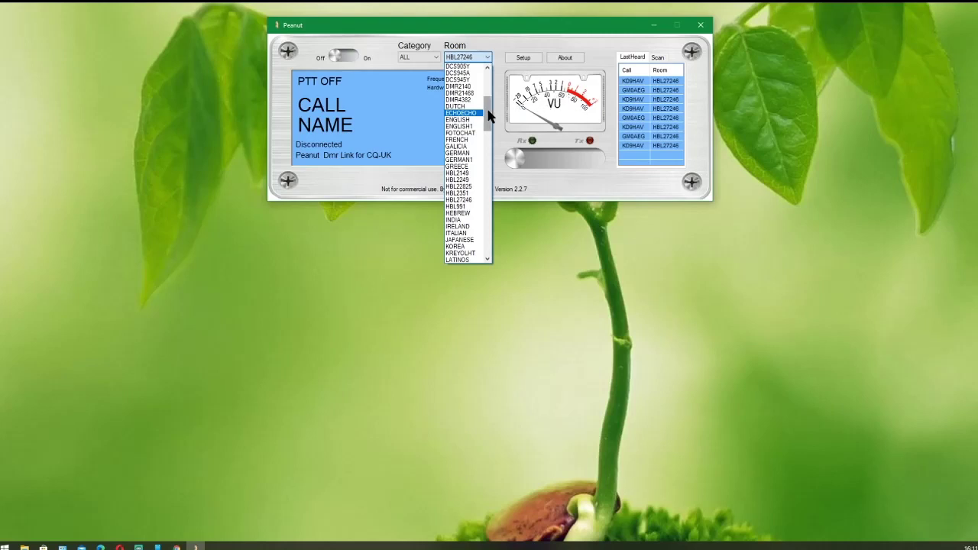
left_click_drag(490, 113, 487, 256)
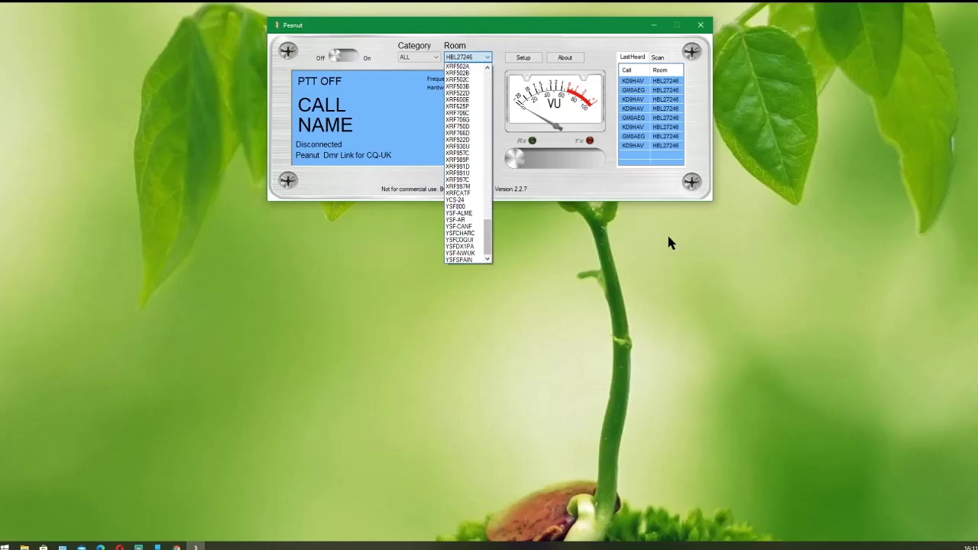
- Keep HBL27246 as the room, choose YSF-NWUK, REF030B and CQCANADA on the Scan tab, then view LastHeard
left_click(652, 61)
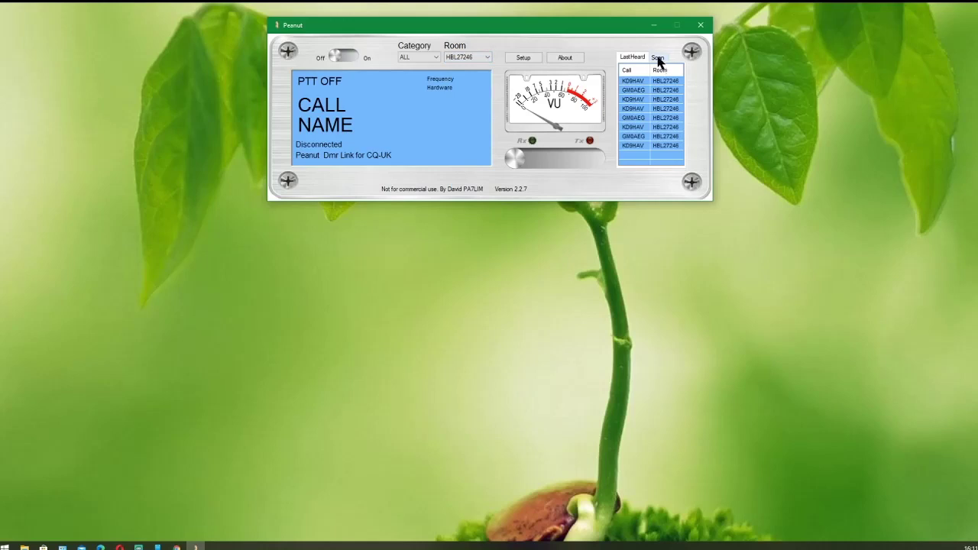
left_click(659, 58)
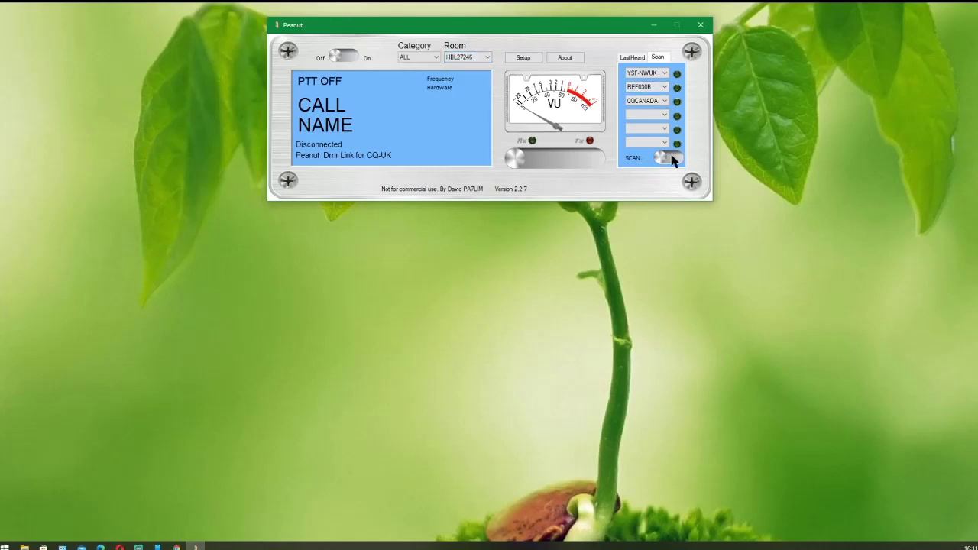
left_click(633, 61)
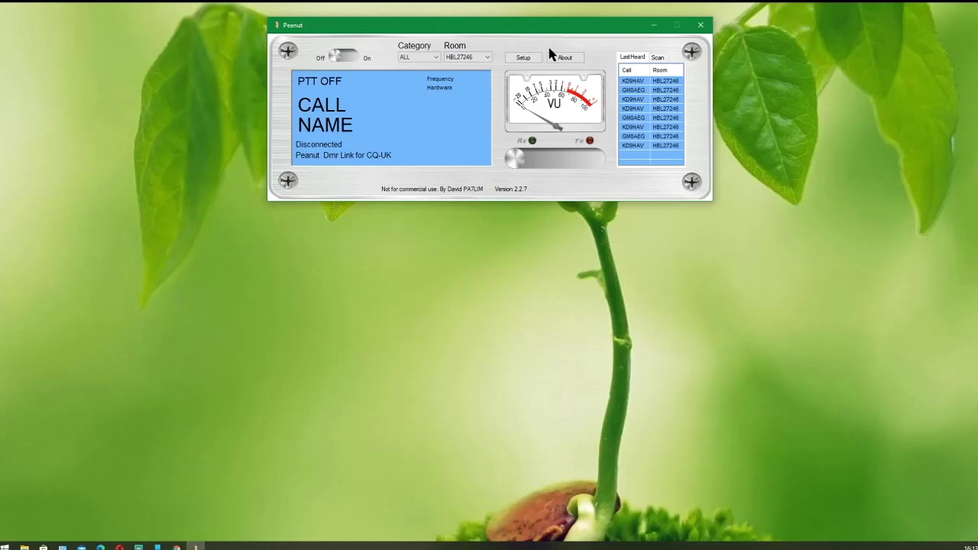
mouse_move(625, 152)
mouse_move(633, 93)
left_click_drag(514, 31, 506, 27)
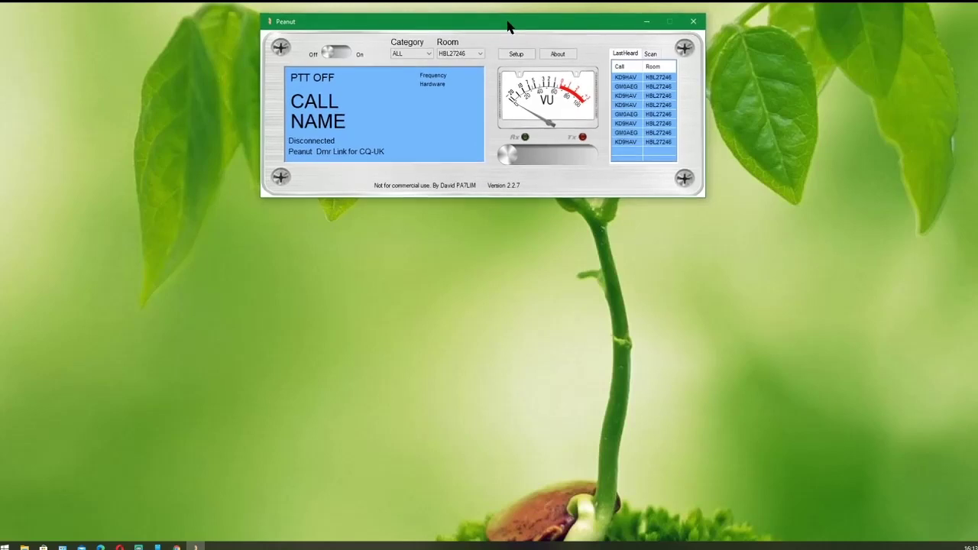